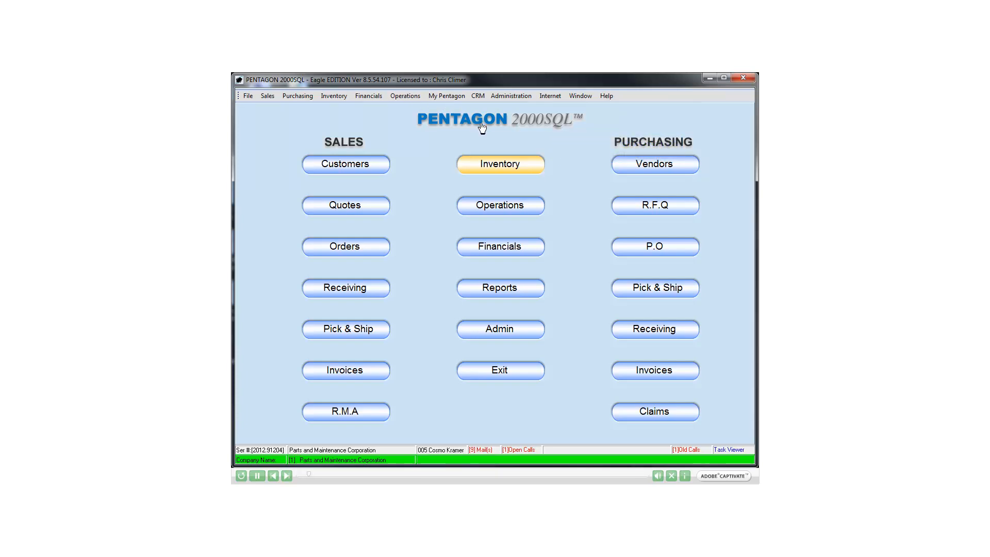
Search the inventory part numbers for 497 and open the torque wrench record 49704-87
{"action": "left_click", "coordinate": [500, 164]}
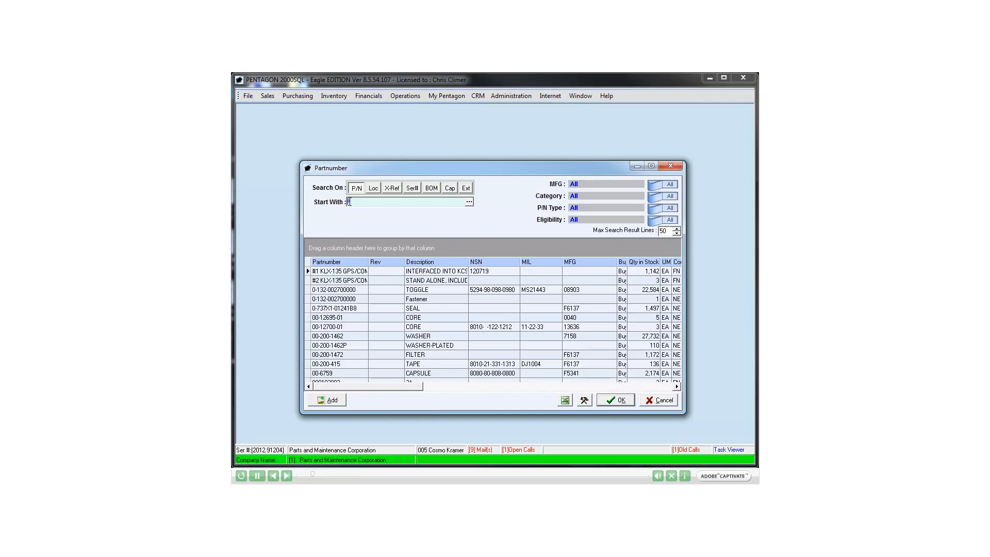
{"action": "type", "text": "497"}
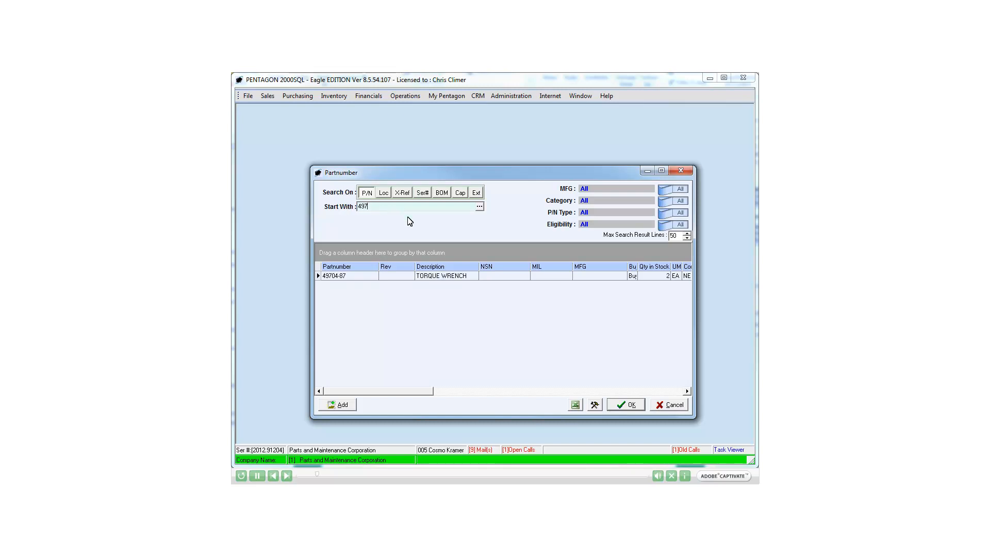
{"action": "double_click", "coordinate": [433, 277]}
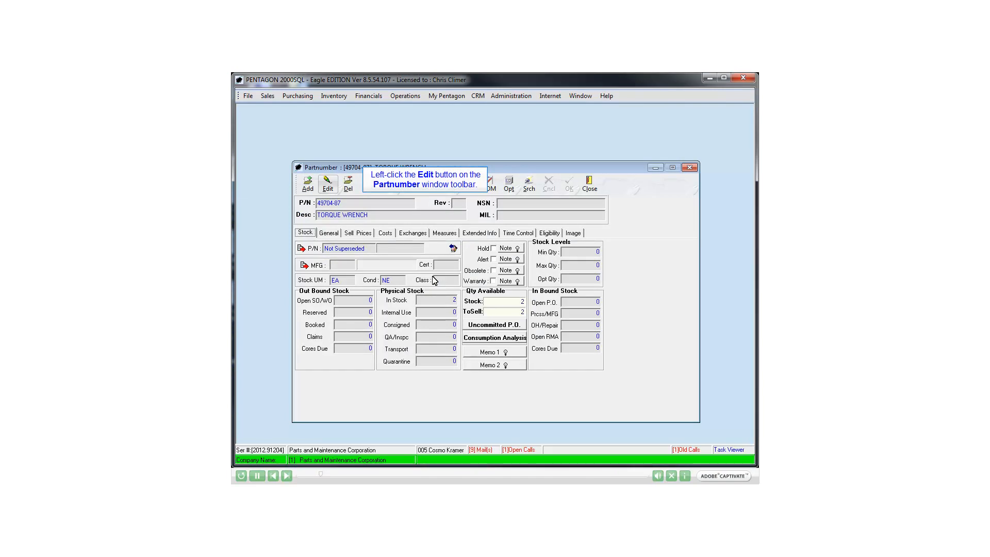
Review the torque wrench's general classification and time control settings in edit mode, and save the part record
{"action": "left_click", "coordinate": [327, 184]}
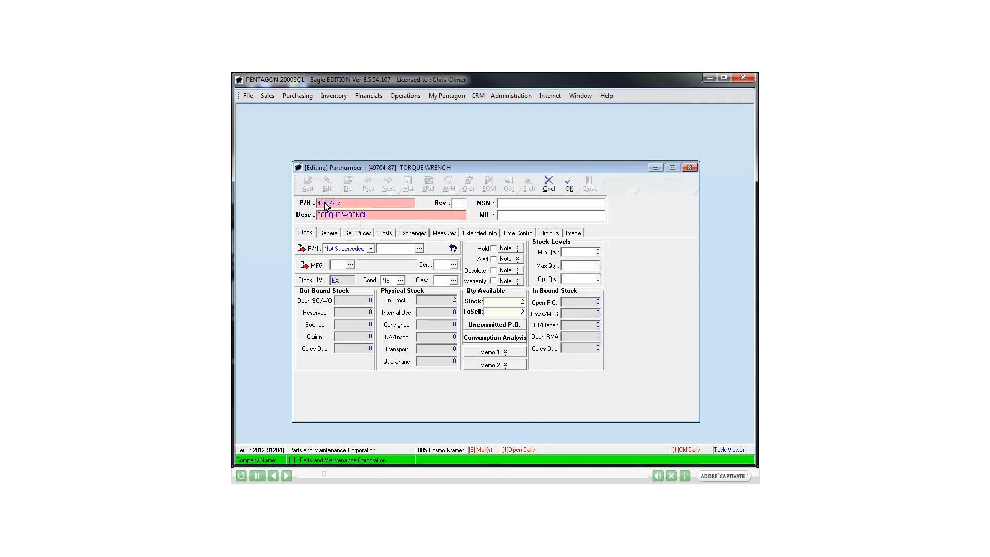
{"action": "left_click", "coordinate": [326, 235]}
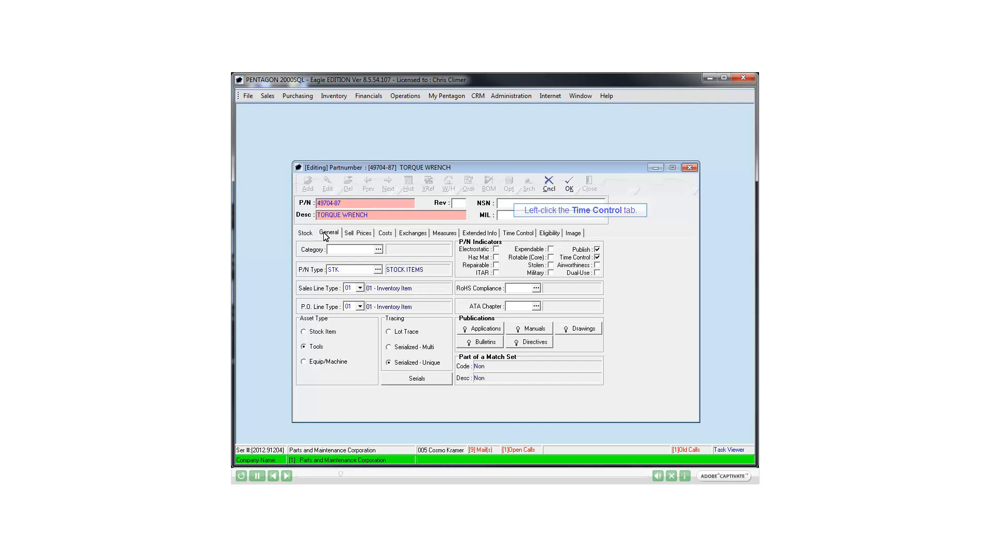
{"action": "left_click", "coordinate": [507, 233]}
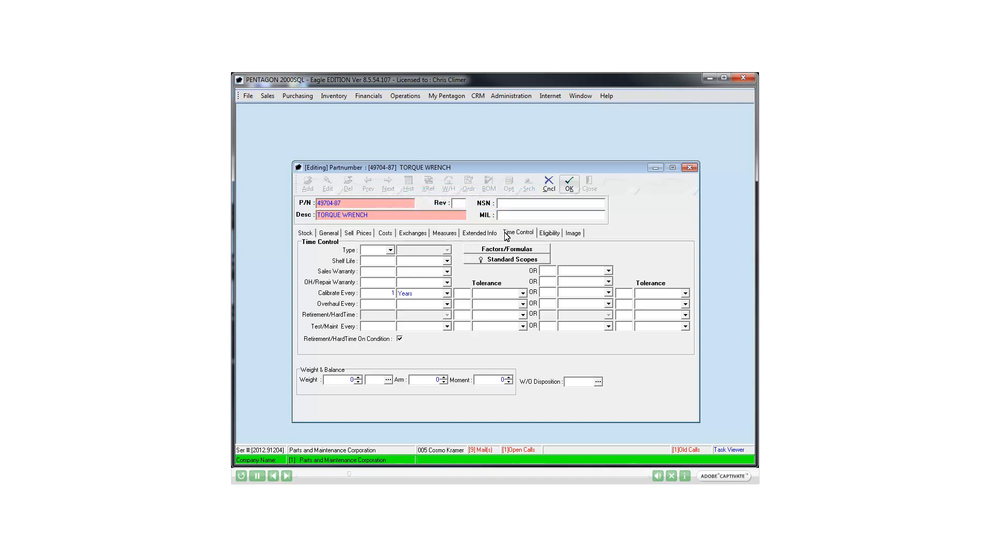
{"action": "left_click", "coordinate": [573, 191]}
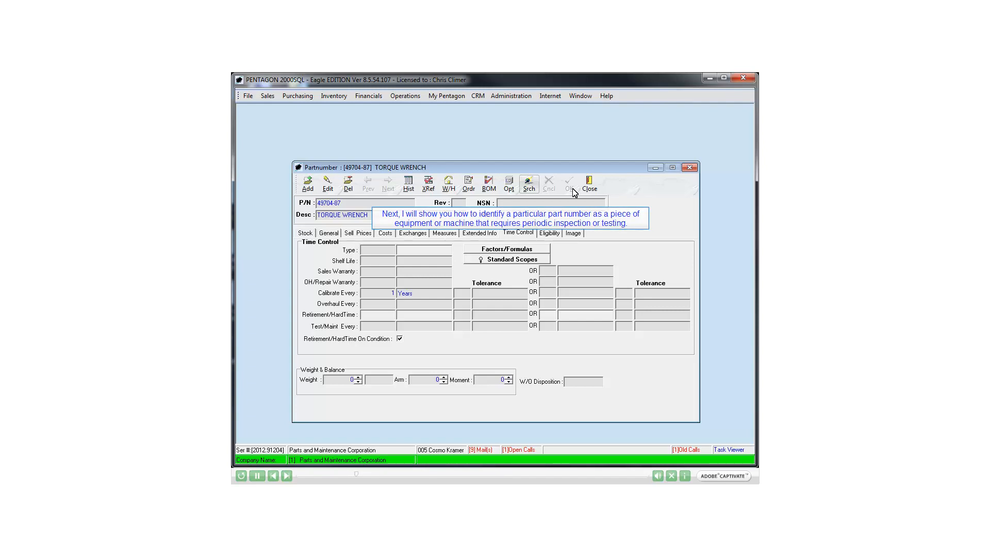
Search part numbers starting with AF and open the aircraft jack record AFJ-4561
{"action": "left_click", "coordinate": [529, 185]}
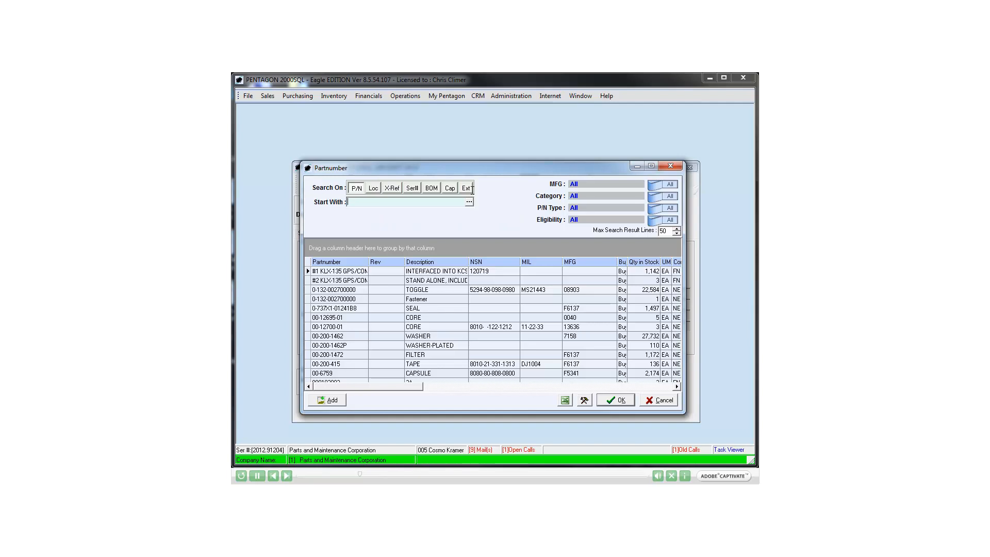
{"action": "type", "text": "AF"}
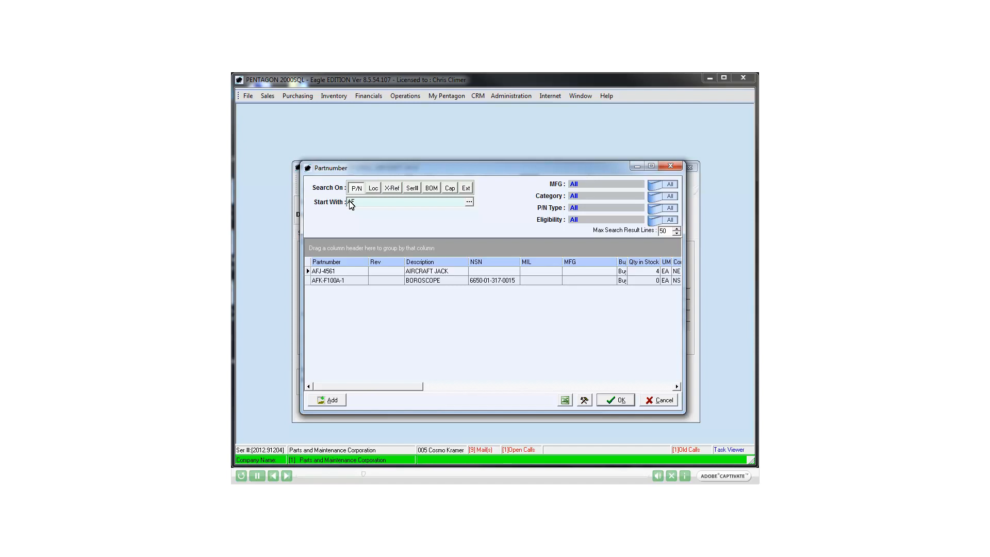
{"action": "double_click", "coordinate": [433, 273]}
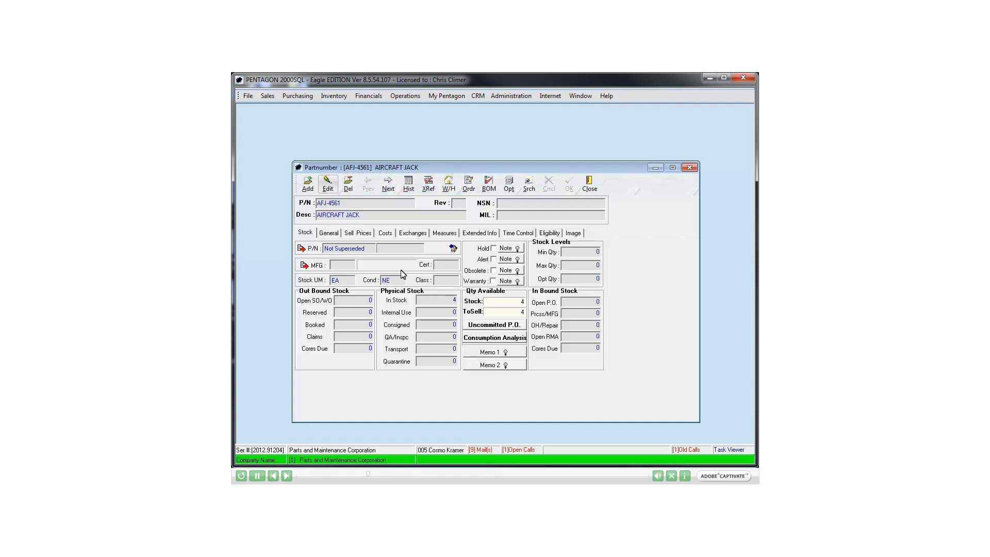
Review the aircraft jack's general classification and inspection interval in edit mode, and save the part record
{"action": "left_click", "coordinate": [336, 186]}
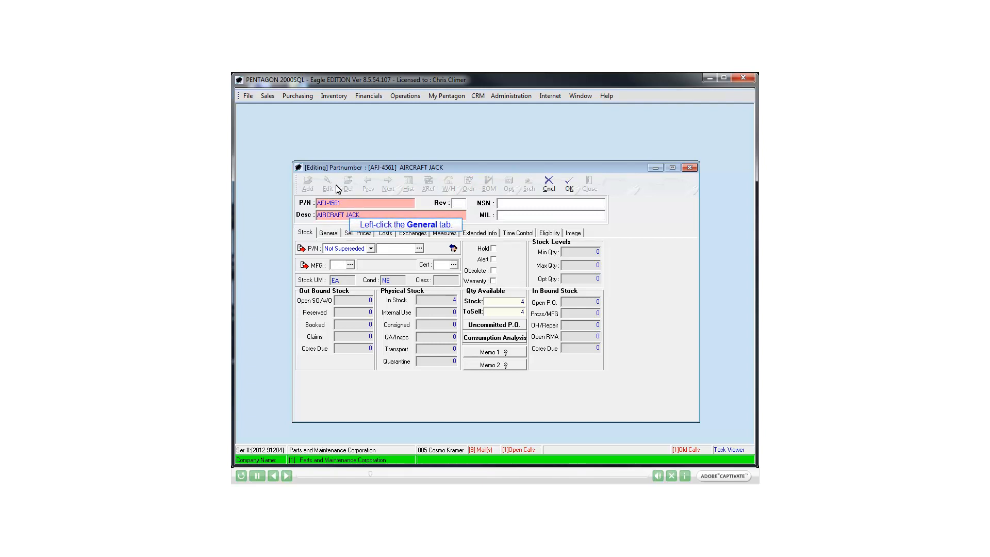
{"action": "left_click", "coordinate": [323, 236]}
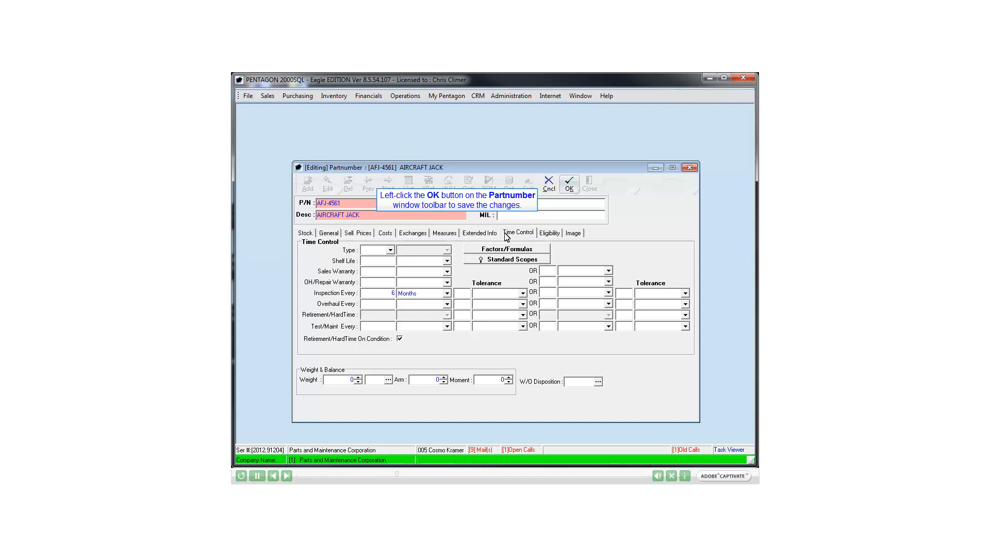
{"action": "left_click", "coordinate": [571, 189]}
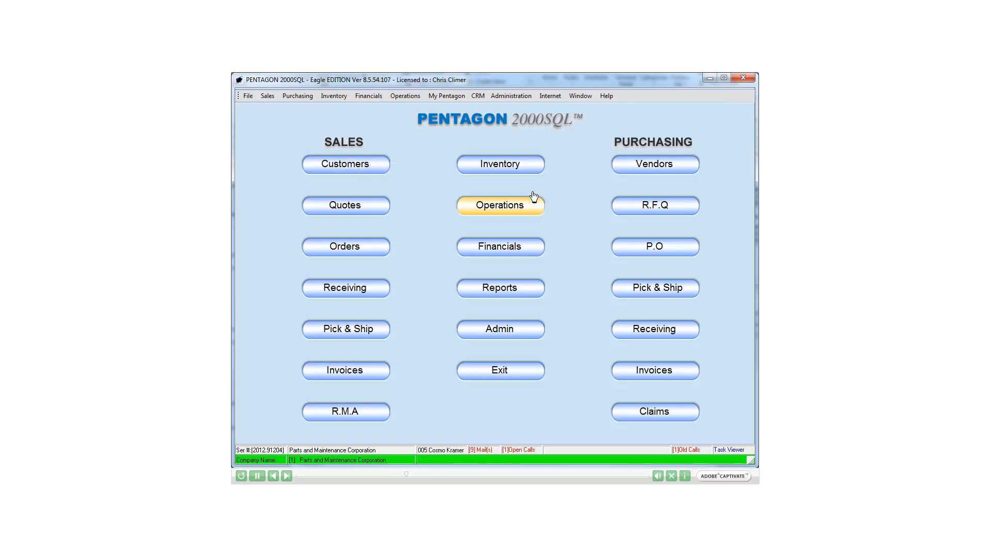
Open the Tooling list in Operations and save a tool information record for torque wrench 49704-87, serial FG-86349
{"action": "left_click", "coordinate": [518, 207]}
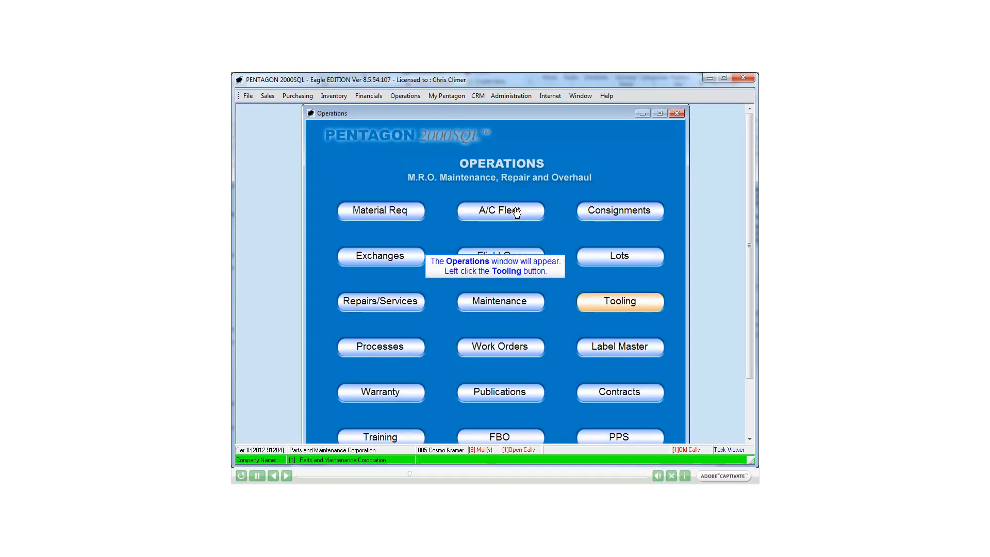
{"action": "left_click", "coordinate": [635, 302]}
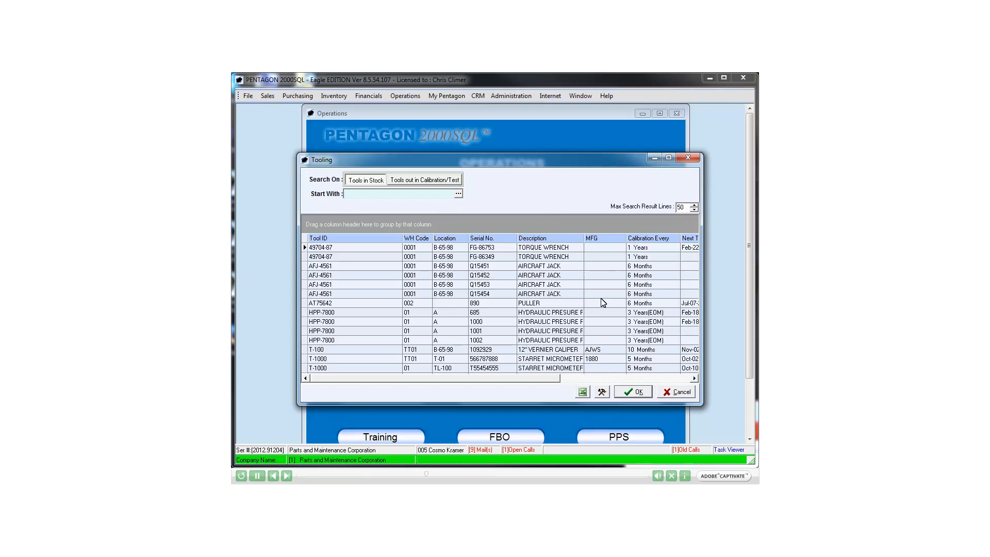
{"action": "double_click", "coordinate": [529, 258]}
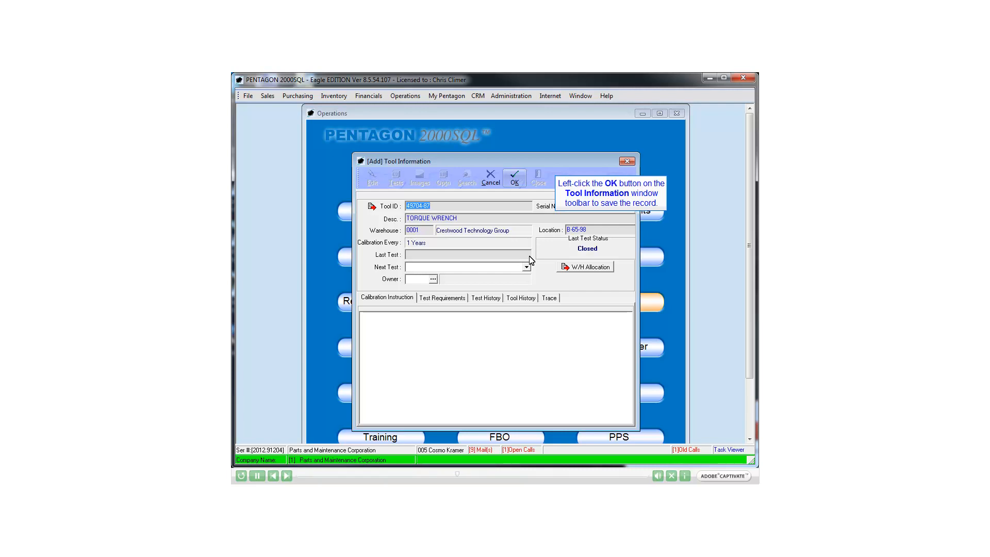
{"action": "left_click", "coordinate": [524, 185]}
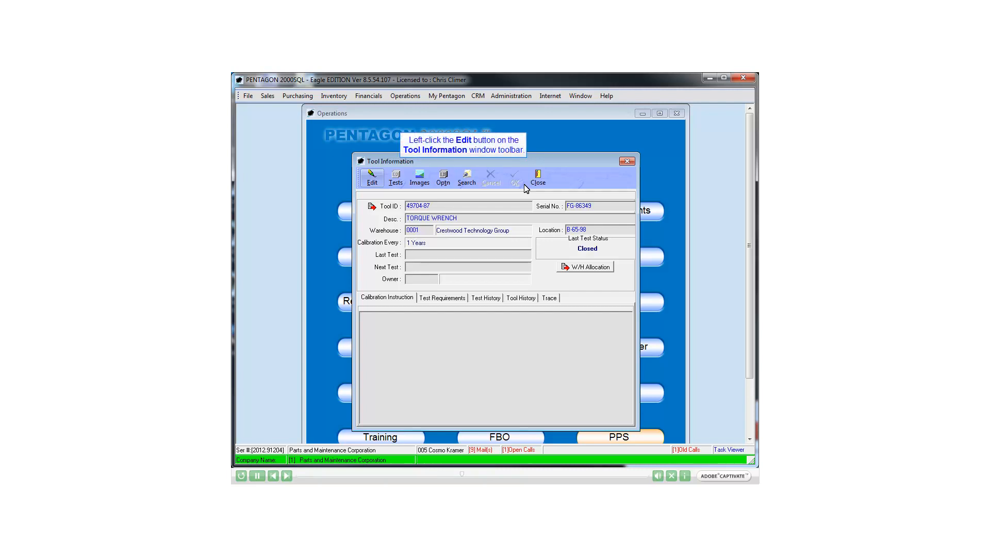
Edit the tool record and add a test requirement with test code 004 Calibration and description "Calibration"
{"action": "left_click", "coordinate": [382, 186]}
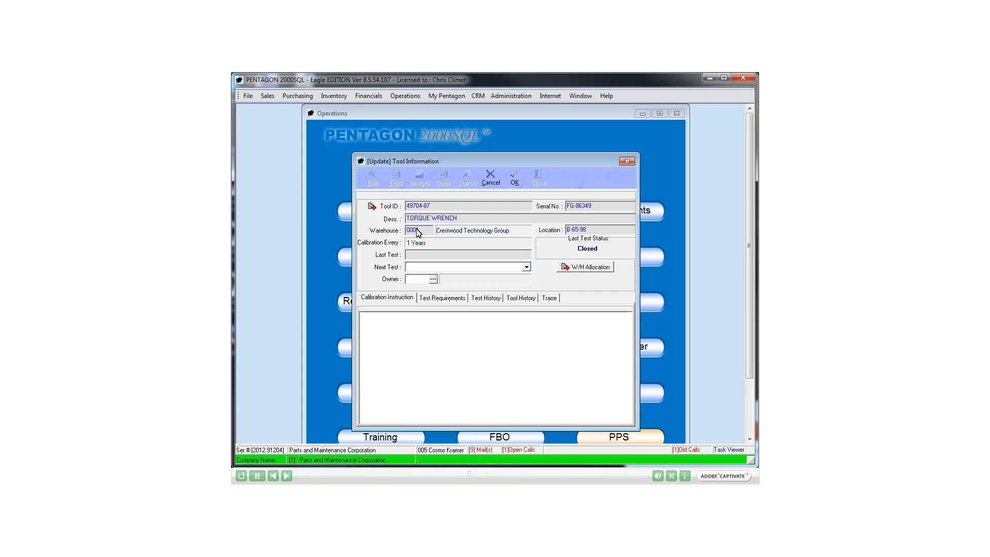
{"action": "left_click", "coordinate": [424, 299]}
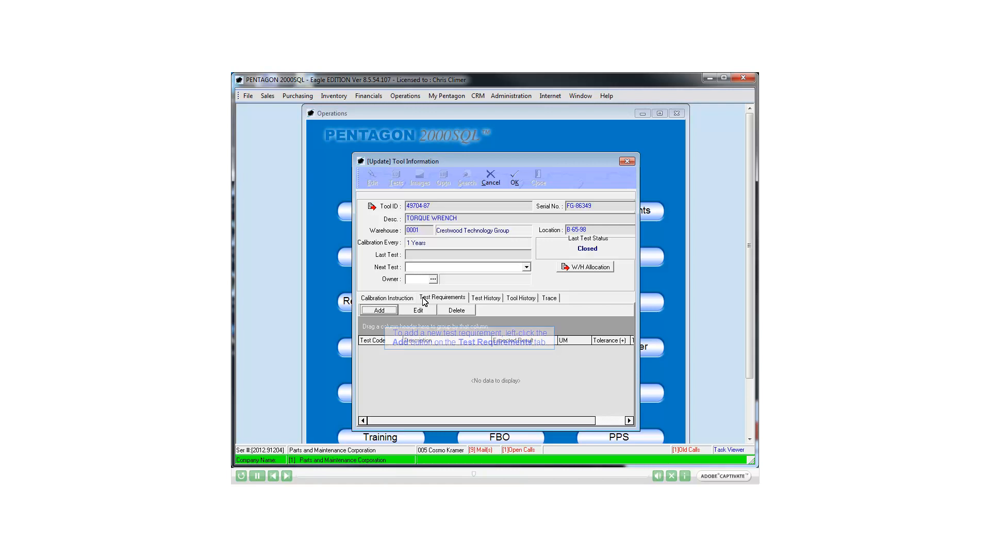
{"action": "left_click", "coordinate": [392, 310]}
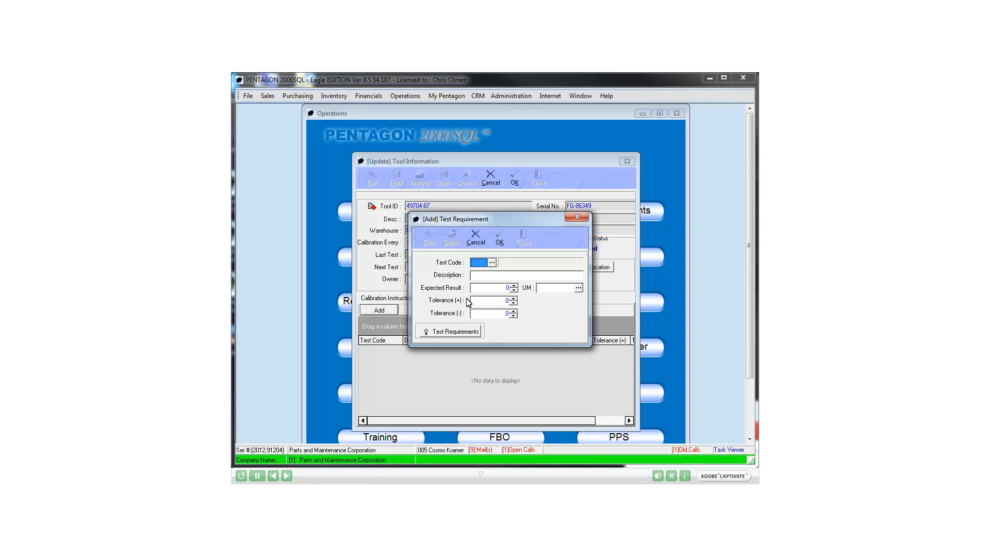
{"action": "left_click", "coordinate": [492, 263]}
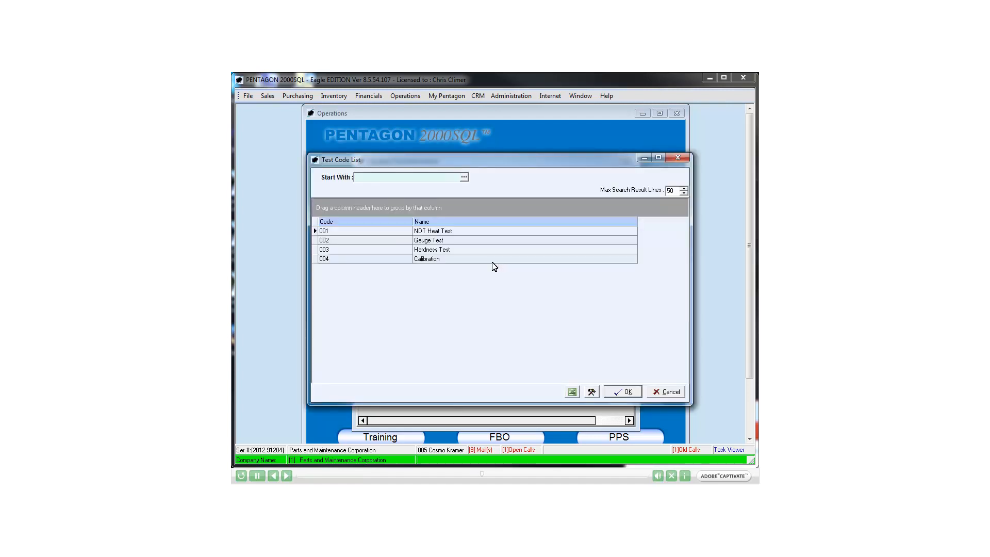
{"action": "double_click", "coordinate": [447, 260]}
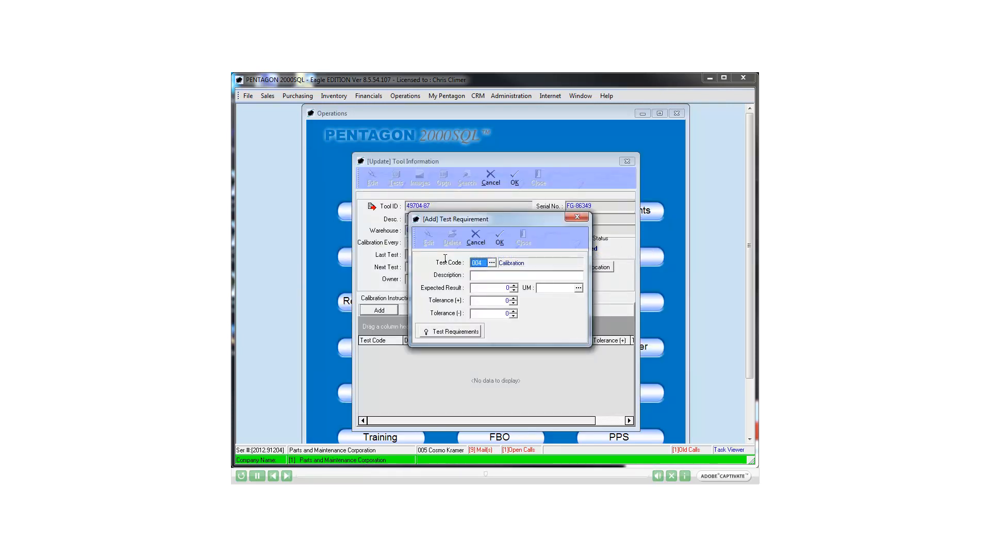
{"action": "left_click", "coordinate": [474, 277]}
{"action": "type", "text": "Calibration"}
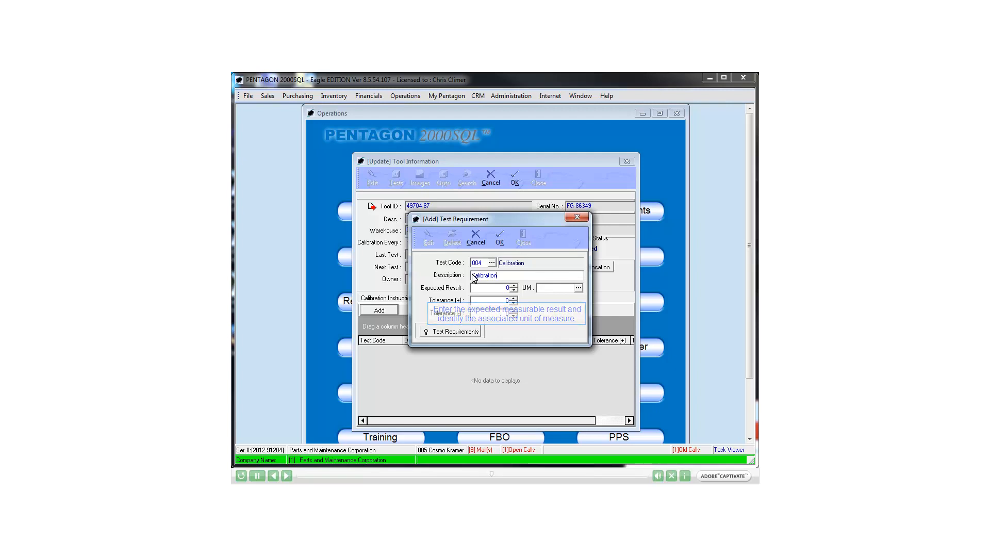
Set the test requirement's expected result to 50 with unit of measure FLB (Foot-Pounds)
{"action": "left_click", "coordinate": [474, 287]}
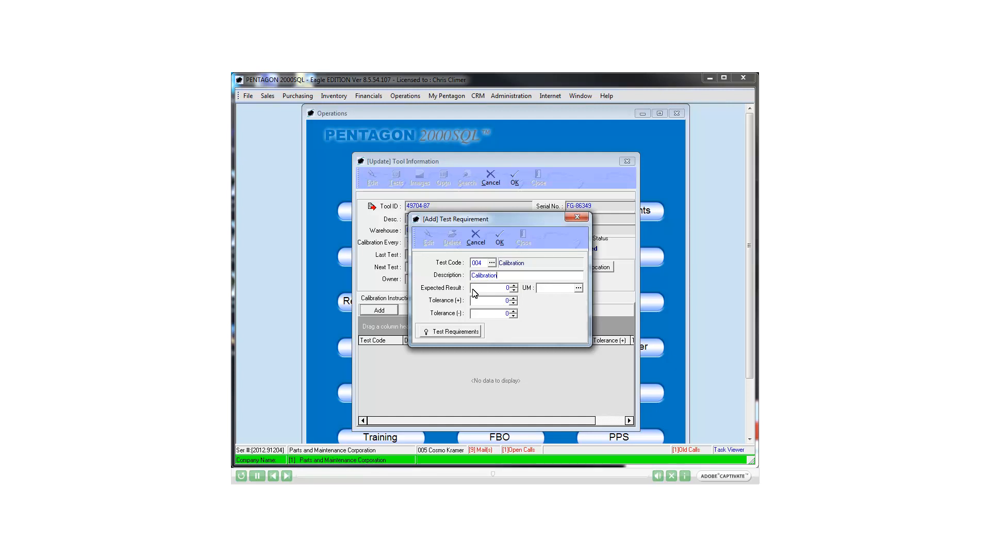
{"action": "type", "text": "50"}
{"action": "left_click", "coordinate": [578, 289]}
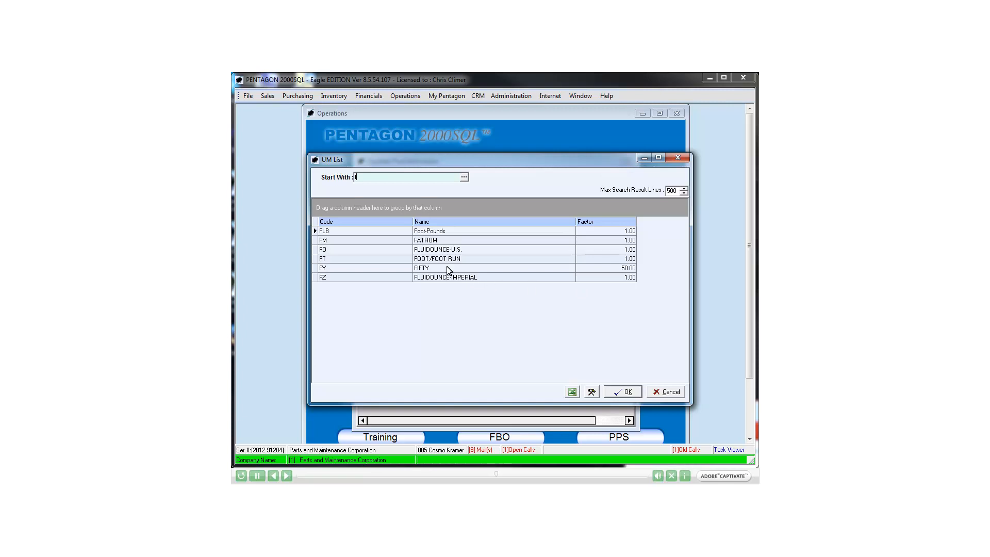
{"action": "double_click", "coordinate": [422, 230]}
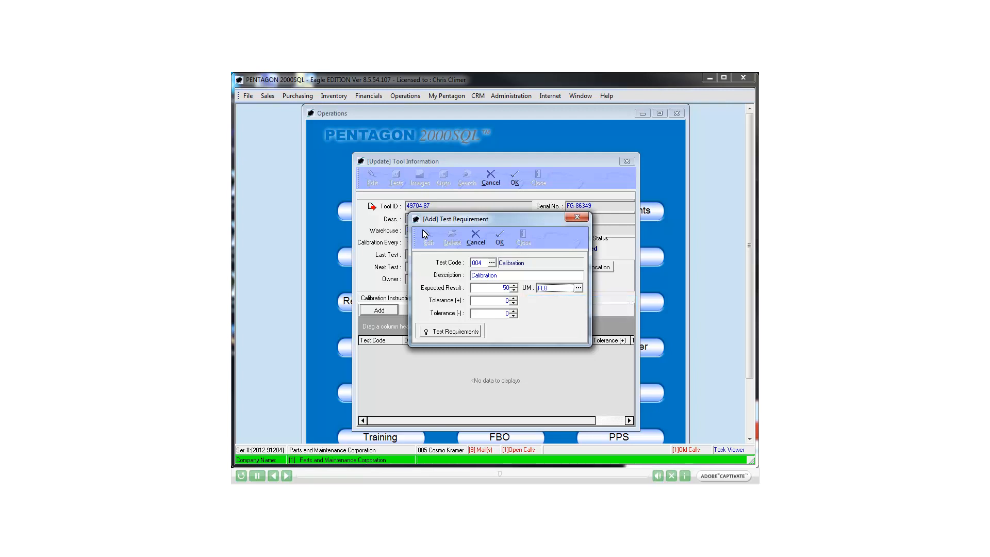
Set the requirement's plus and minus tolerances to 1, and save both the requirement and the tool record
{"action": "left_click", "coordinate": [514, 298]}
{"action": "left_click", "coordinate": [514, 311]}
{"action": "left_click", "coordinate": [504, 240]}
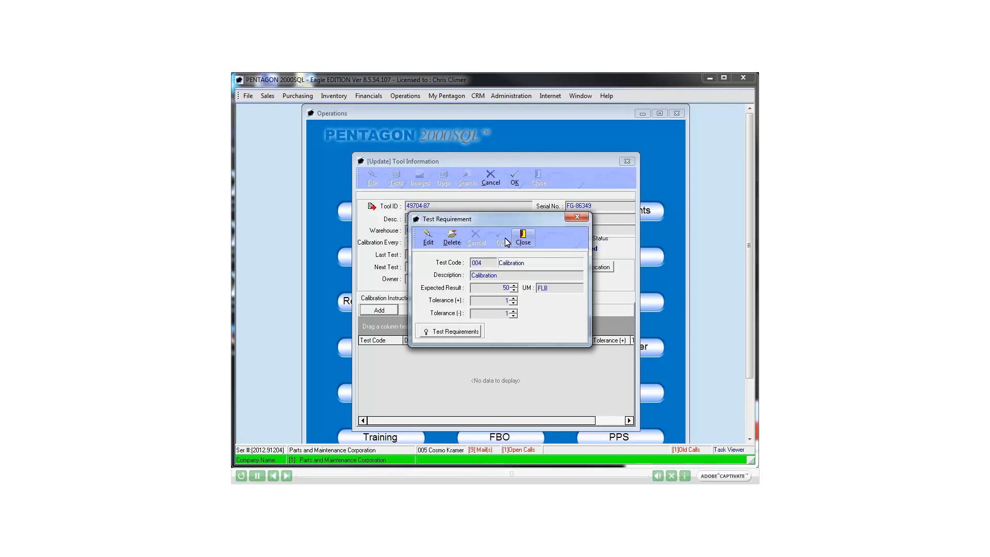
{"action": "left_click", "coordinate": [532, 245]}
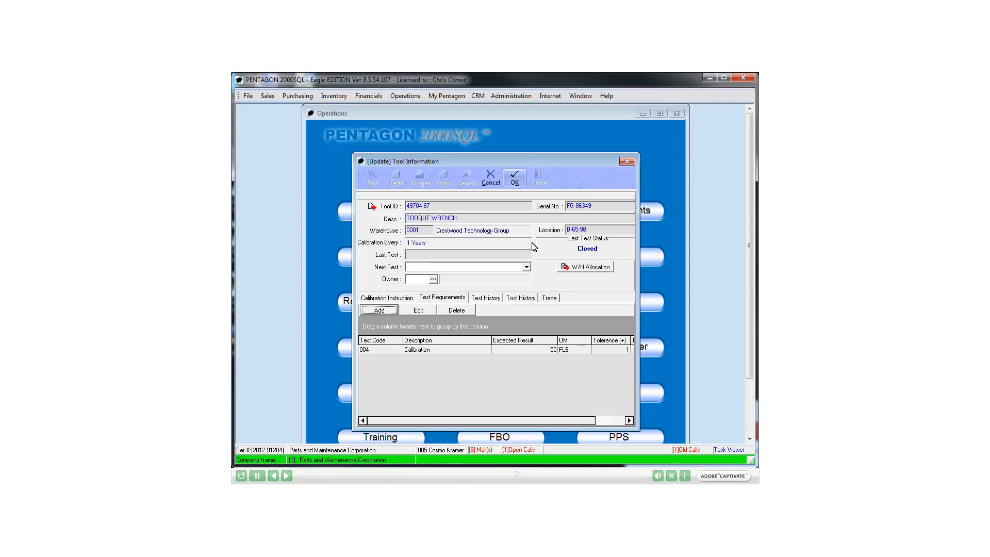
{"action": "left_click", "coordinate": [515, 182]}
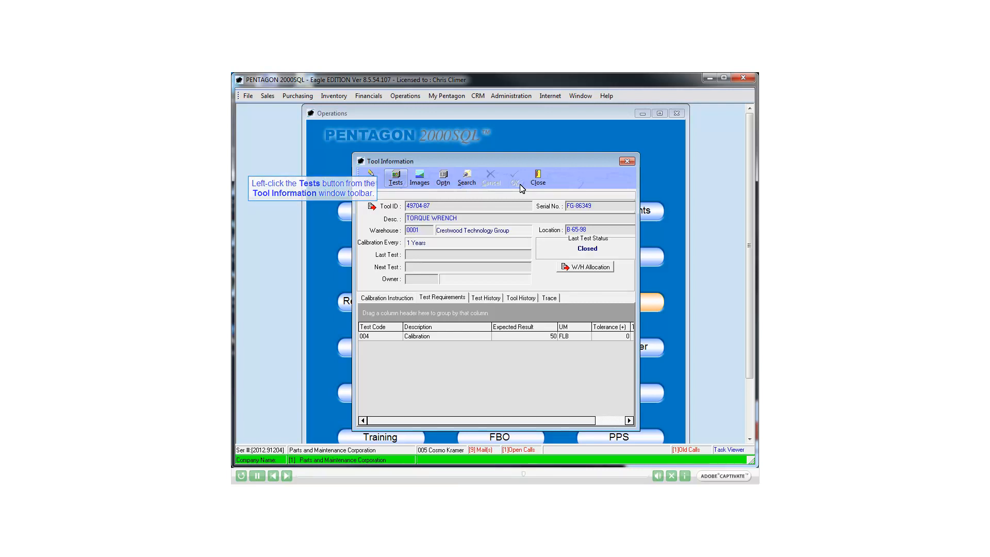
Add a tooling test for the torque wrench with Tested On date 3/5/2013, and select the employee who performed the test
{"action": "left_click", "coordinate": [405, 186]}
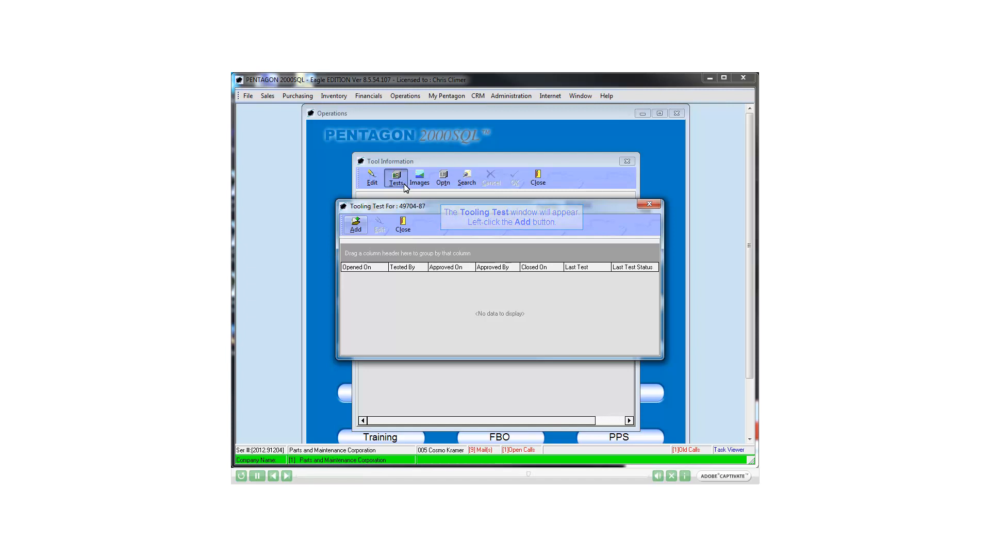
{"action": "left_click", "coordinate": [361, 227]}
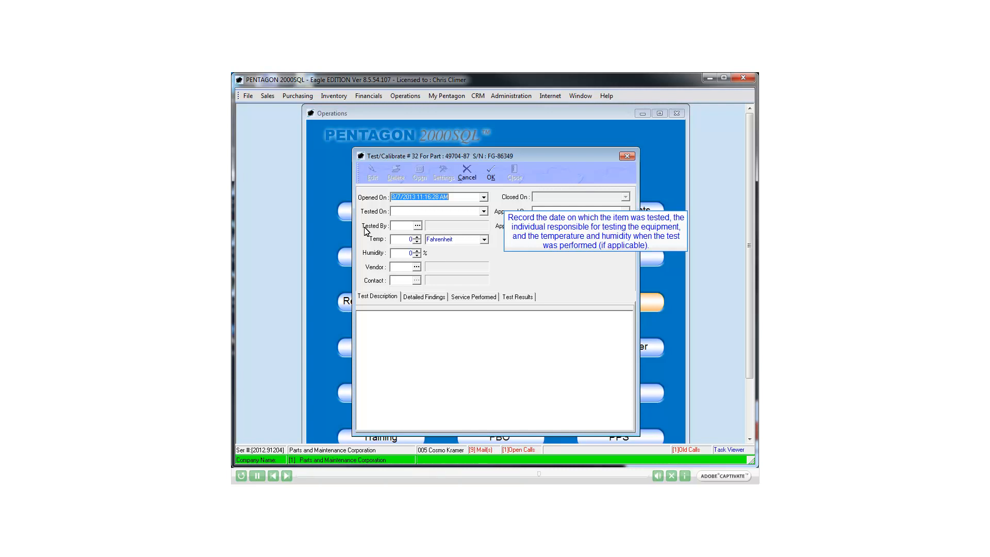
{"action": "left_click", "coordinate": [484, 211]}
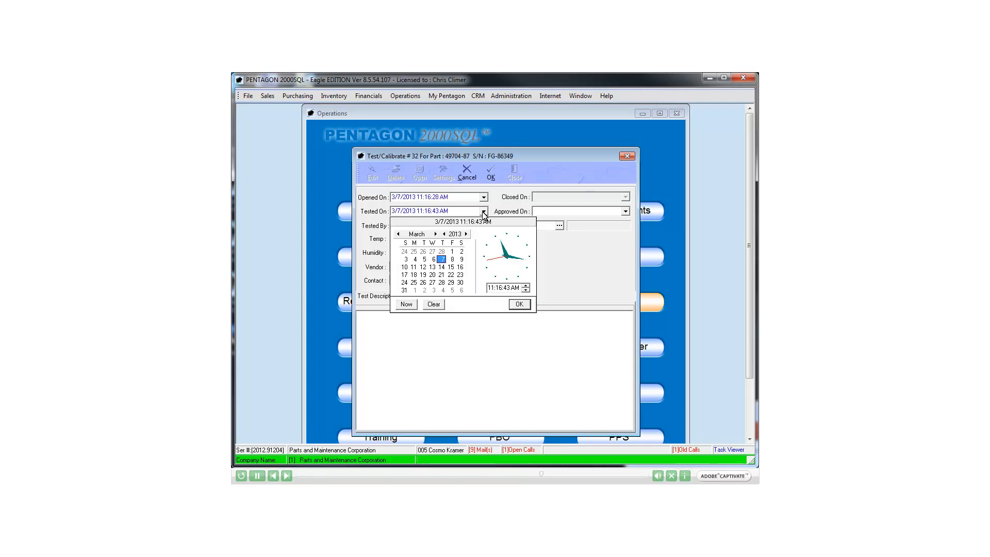
{"action": "left_click", "coordinate": [425, 260]}
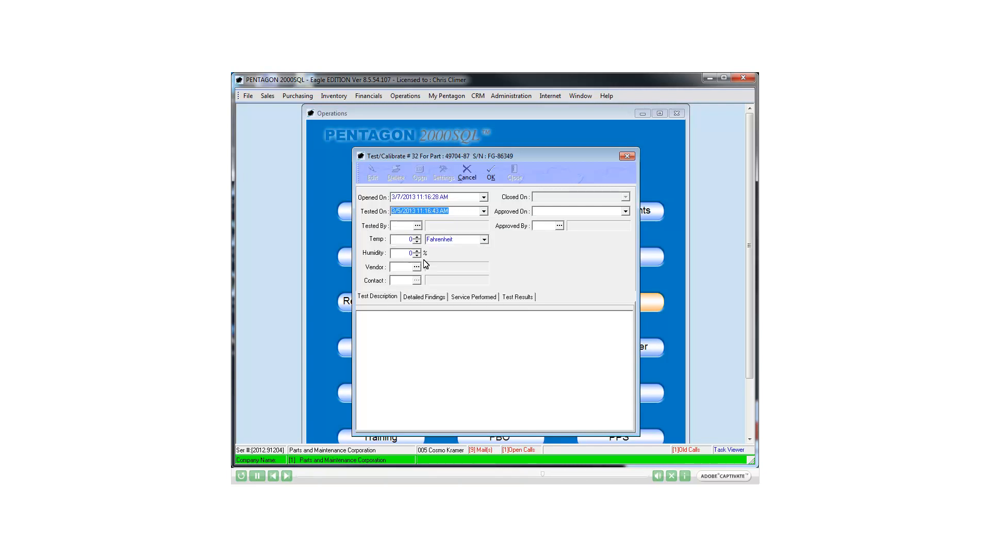
{"action": "left_click", "coordinate": [418, 226]}
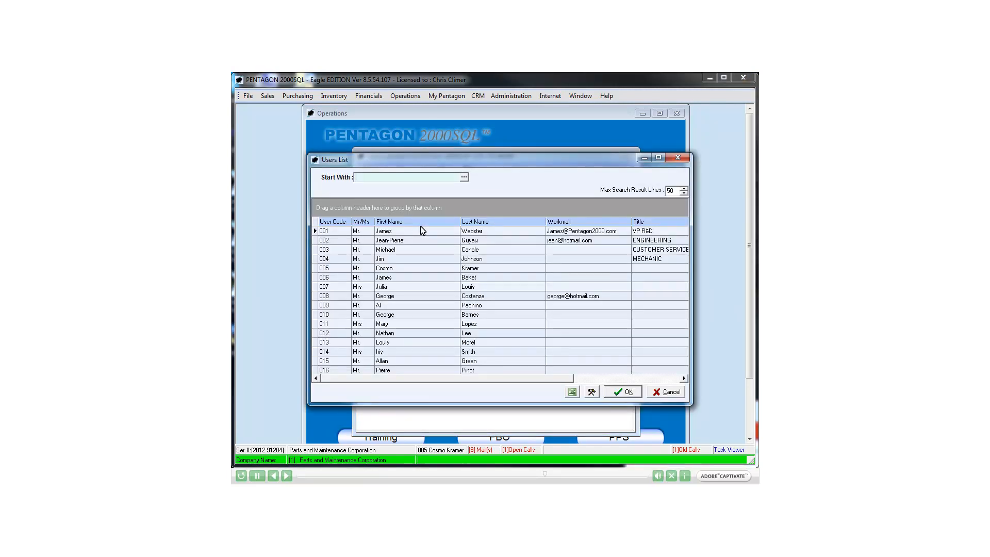
{"action": "double_click", "coordinate": [452, 278]}
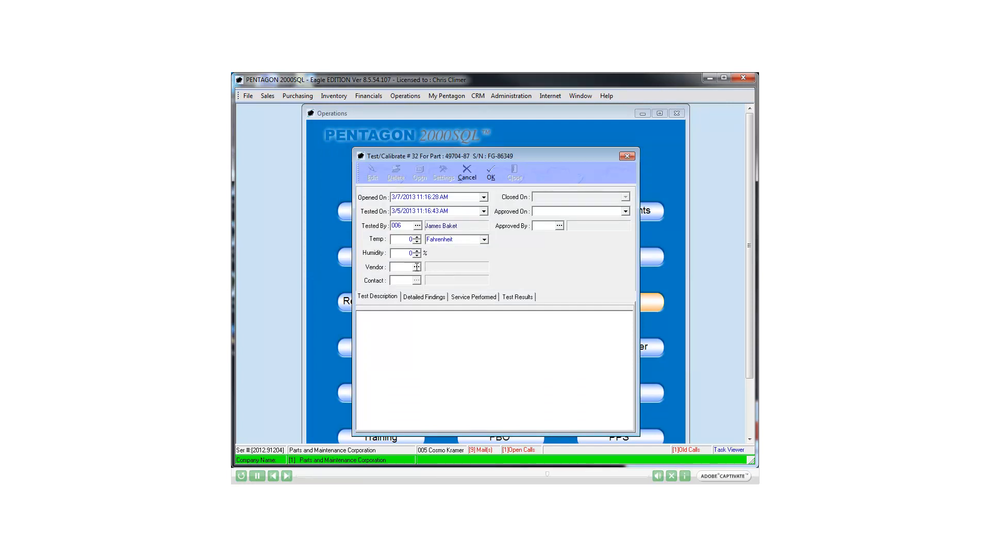
Set the test's temperature to 76 Fahrenheit and its humidity to 42%
{"action": "left_click", "coordinate": [407, 239]}
{"action": "type", "text": "76"}
{"action": "left_click", "coordinate": [403, 254]}
{"action": "type", "text": "42"}
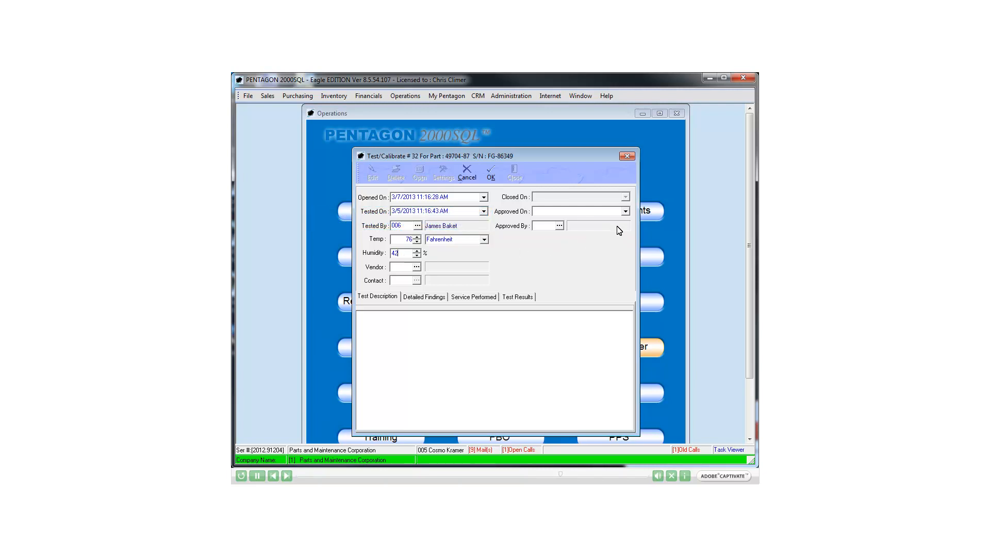
Set the test's Approved On date to 3/7/2013 and select the employee who approved it
{"action": "left_click", "coordinate": [626, 212]}
{"action": "left_click", "coordinate": [559, 226]}
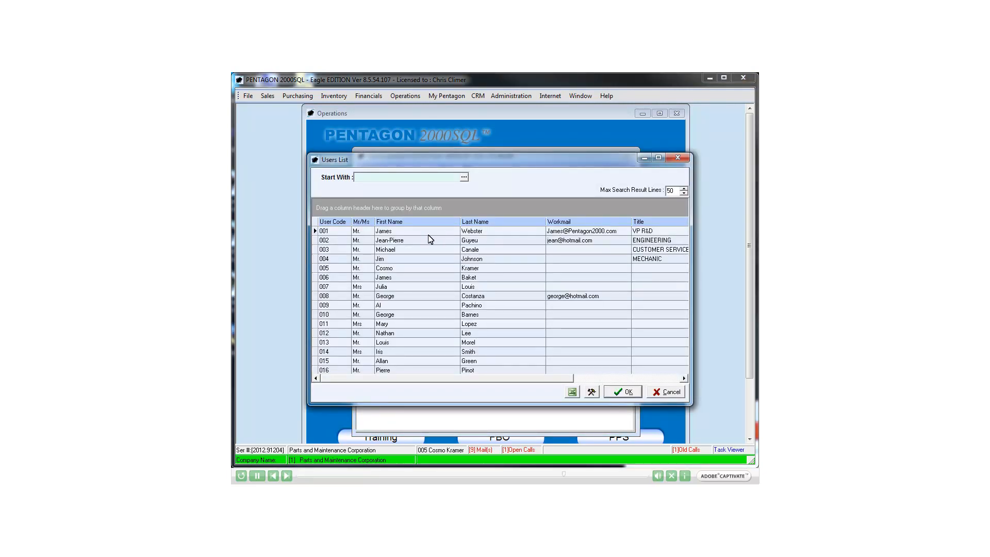
{"action": "double_click", "coordinate": [367, 268]}
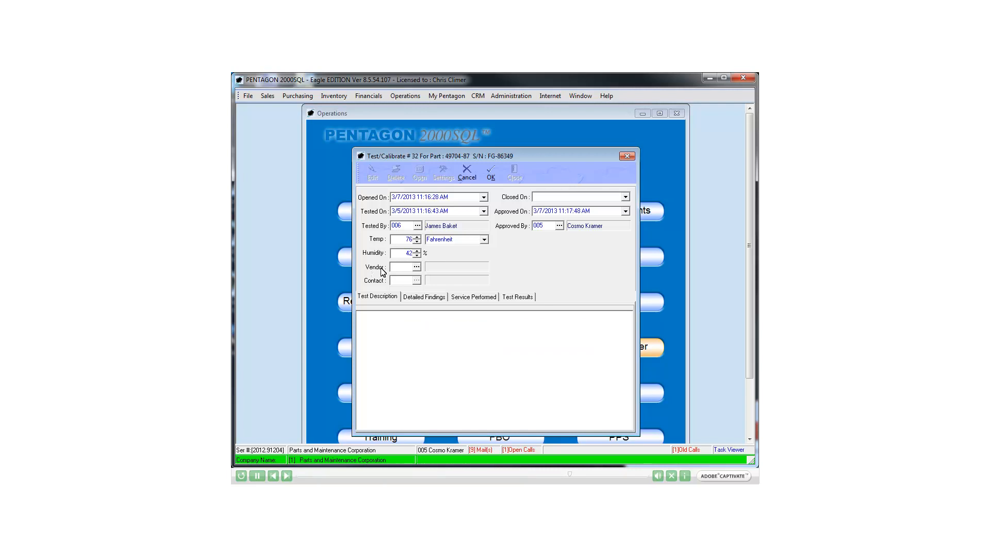
Edit the 004 Calibration entry in the test results and record a test result of 50
{"action": "left_click", "coordinate": [411, 298]}
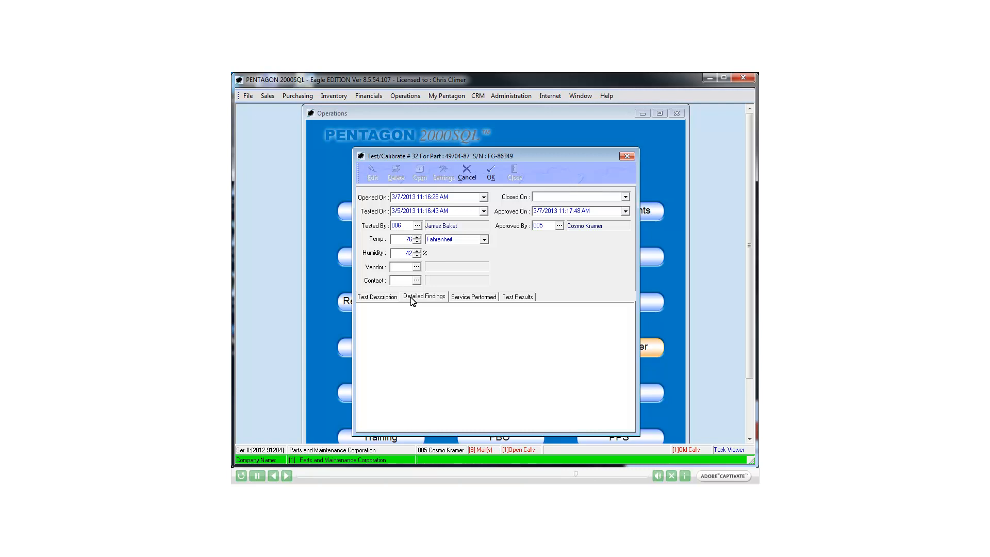
{"action": "left_click", "coordinate": [458, 298]}
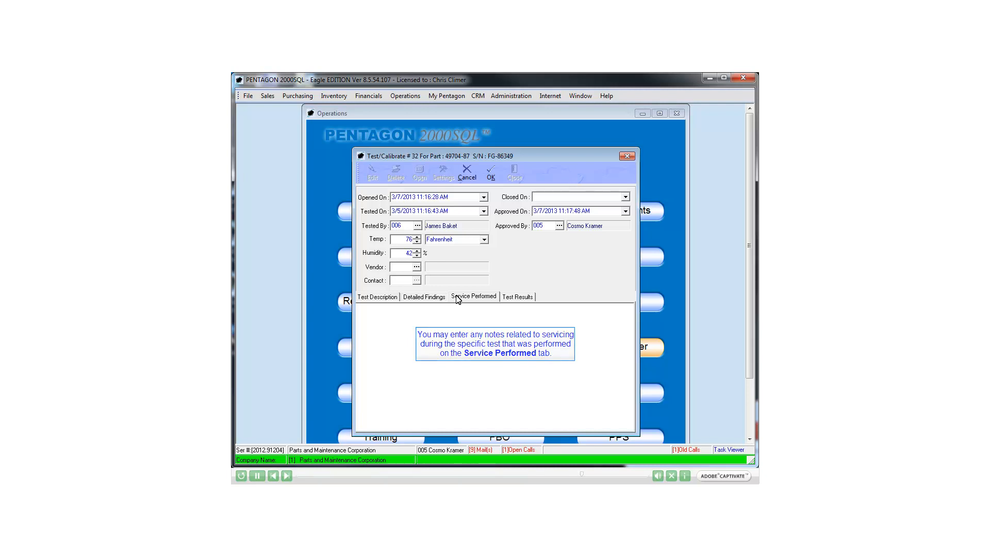
{"action": "left_click", "coordinate": [508, 298]}
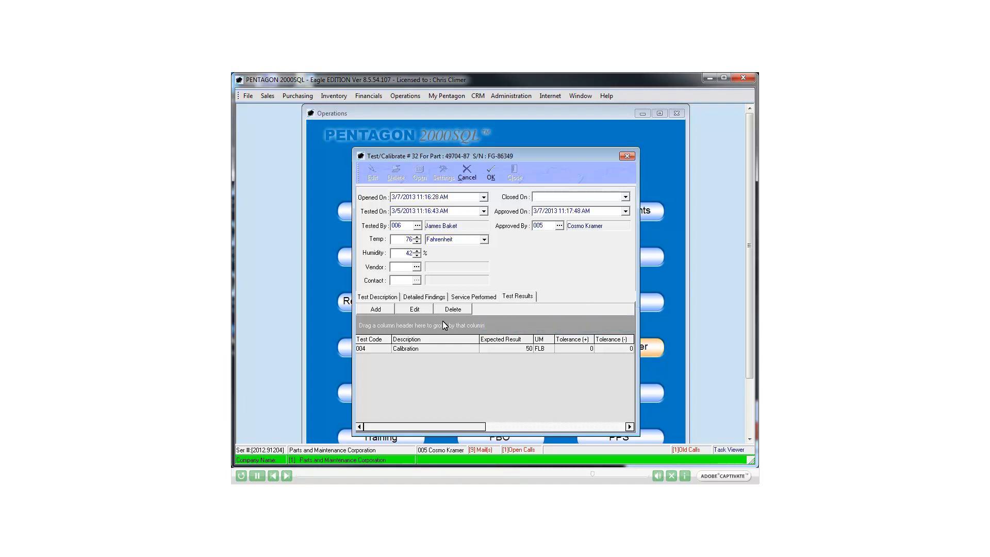
{"action": "left_click", "coordinate": [435, 351]}
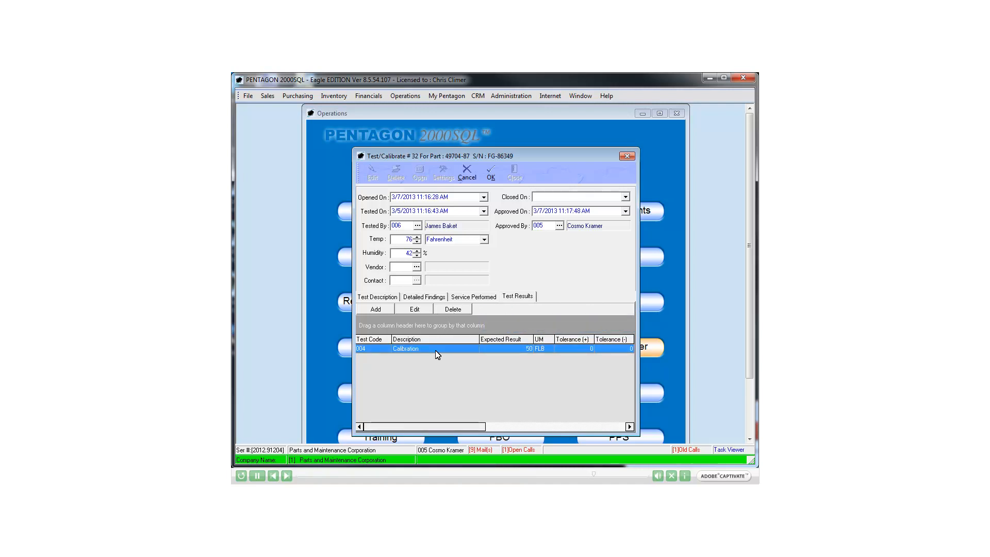
{"action": "left_click", "coordinate": [414, 311]}
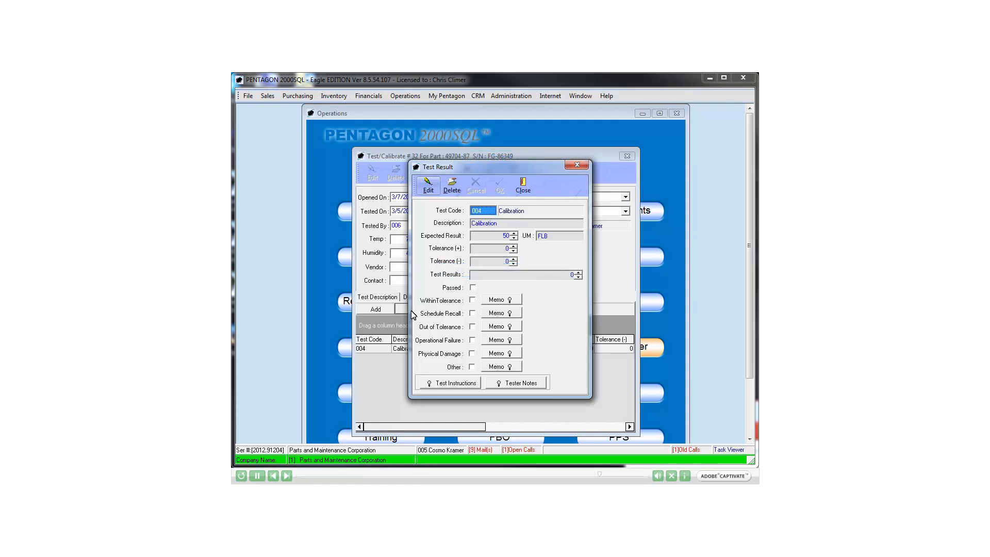
{"action": "left_click", "coordinate": [437, 189]}
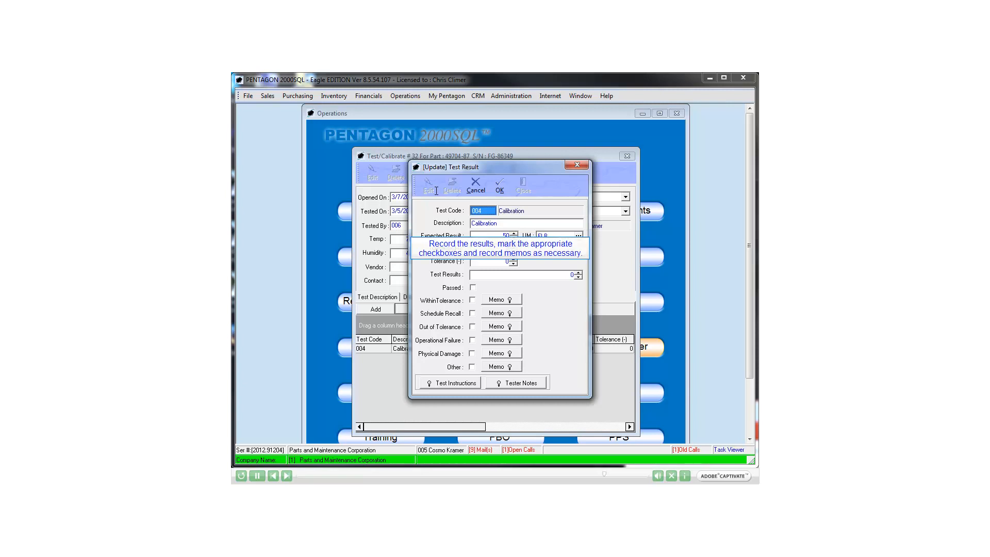
{"action": "left_click", "coordinate": [572, 274]}
{"action": "type", "text": "50"}
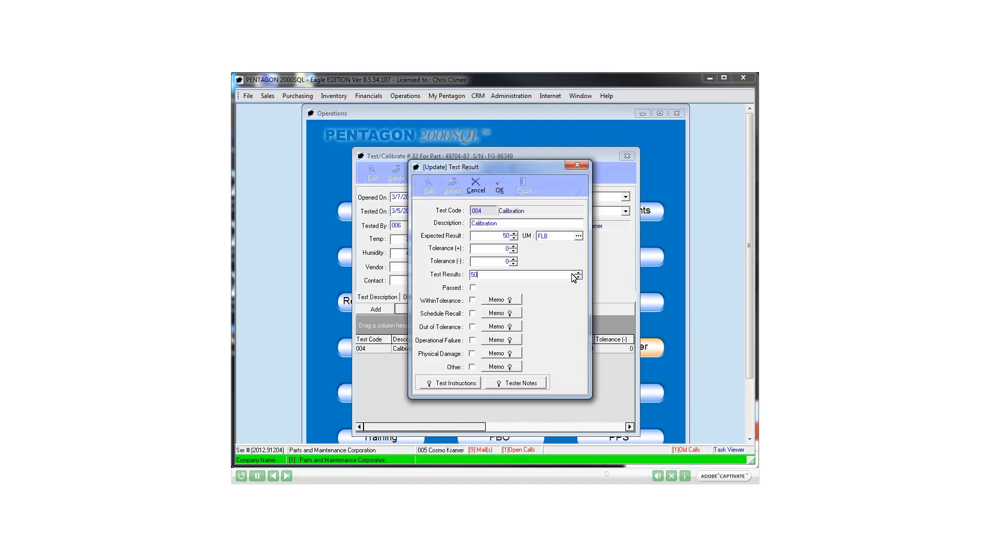
Mark the calibration result as Passed and Within Tolerance, and save and close the test result
{"action": "left_click", "coordinate": [473, 289]}
{"action": "left_click", "coordinate": [474, 301]}
{"action": "left_click", "coordinate": [508, 193]}
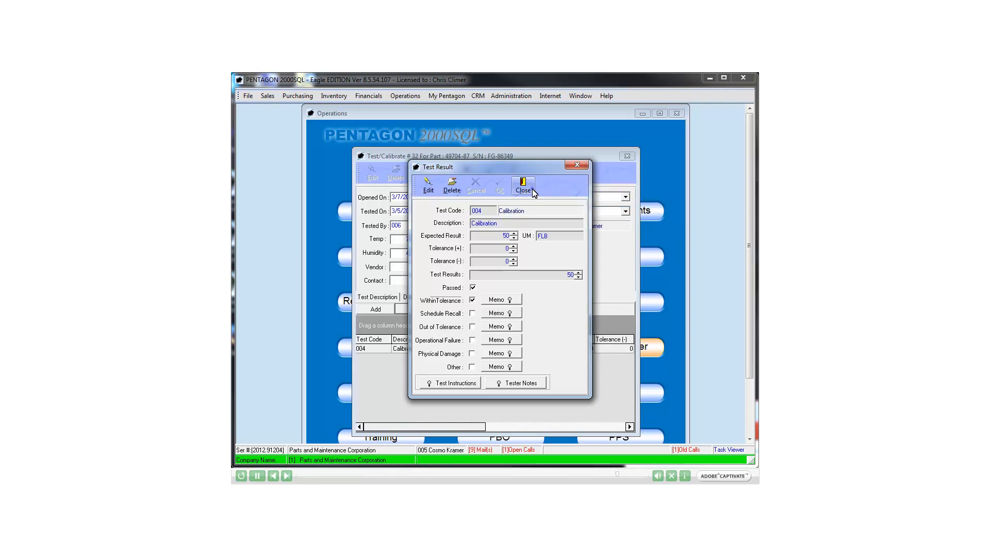
{"action": "left_click", "coordinate": [531, 191]}
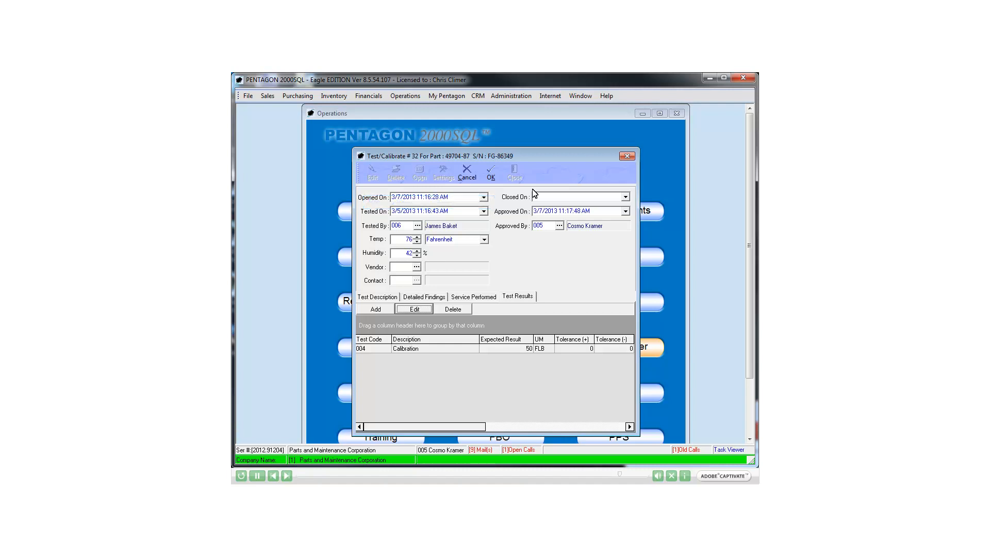
Set the test's Closed On date to the current date and time, and save the test record
{"action": "left_click", "coordinate": [625, 198]}
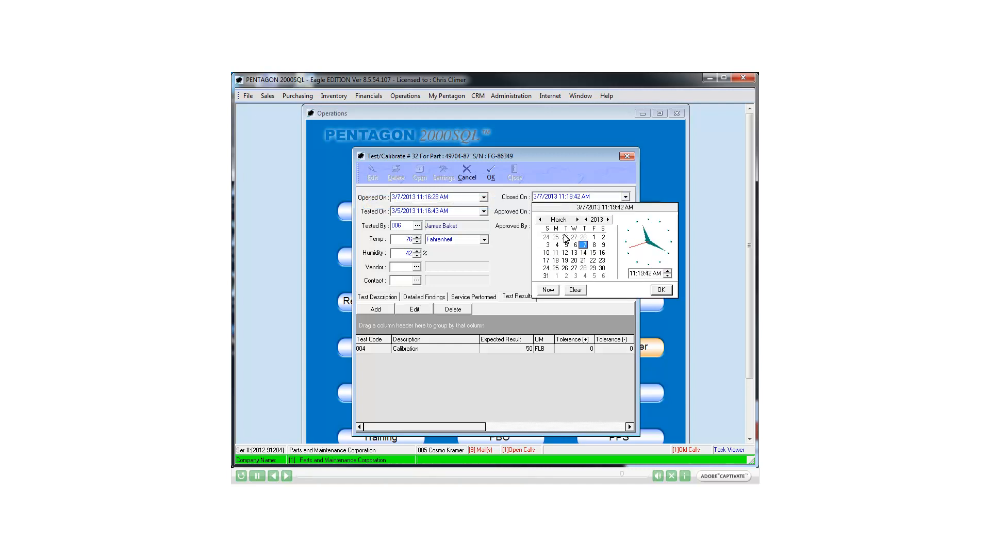
{"action": "left_click", "coordinate": [554, 290]}
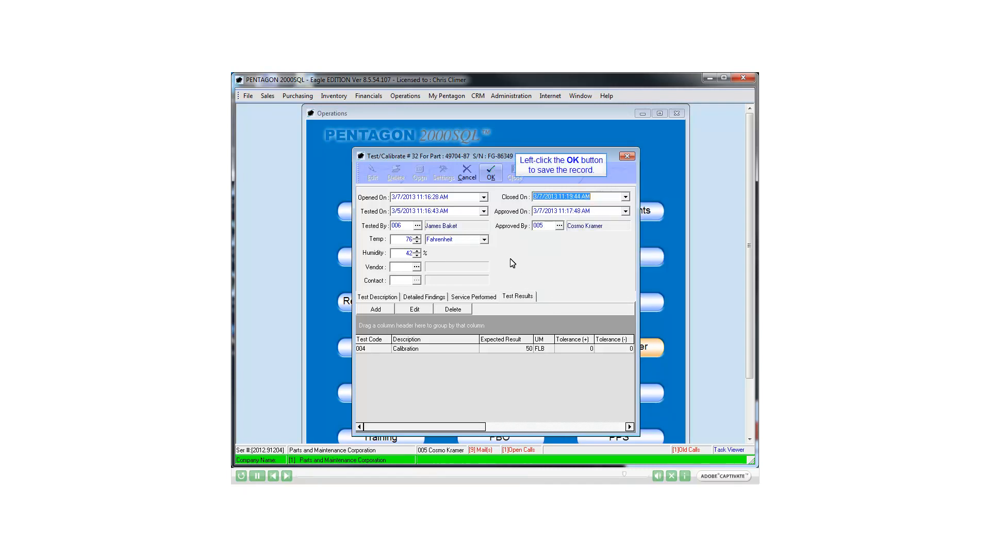
{"action": "left_click", "coordinate": [497, 176]}
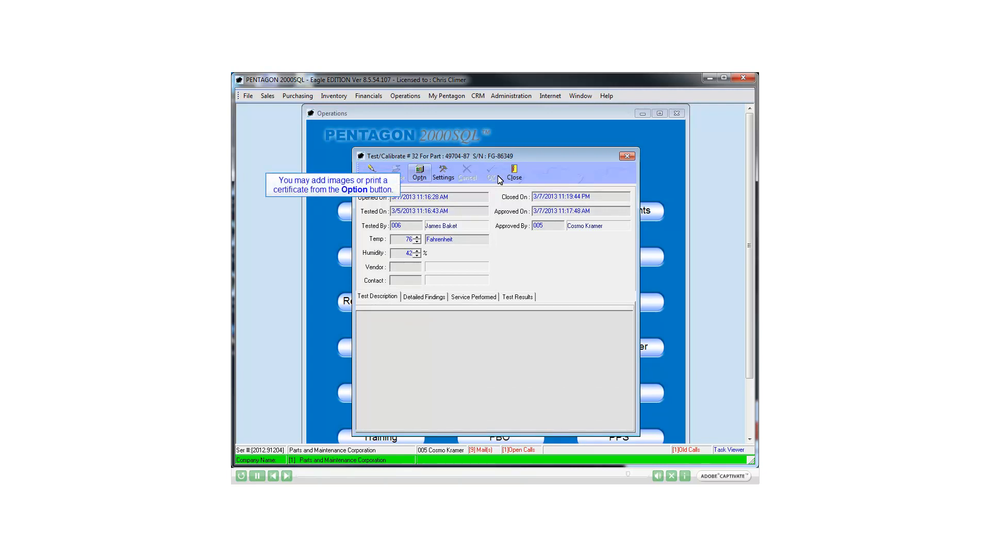
Check the test record's image and certificate options, close the record, and show the torque wrench's test history
{"action": "left_click", "coordinate": [430, 179]}
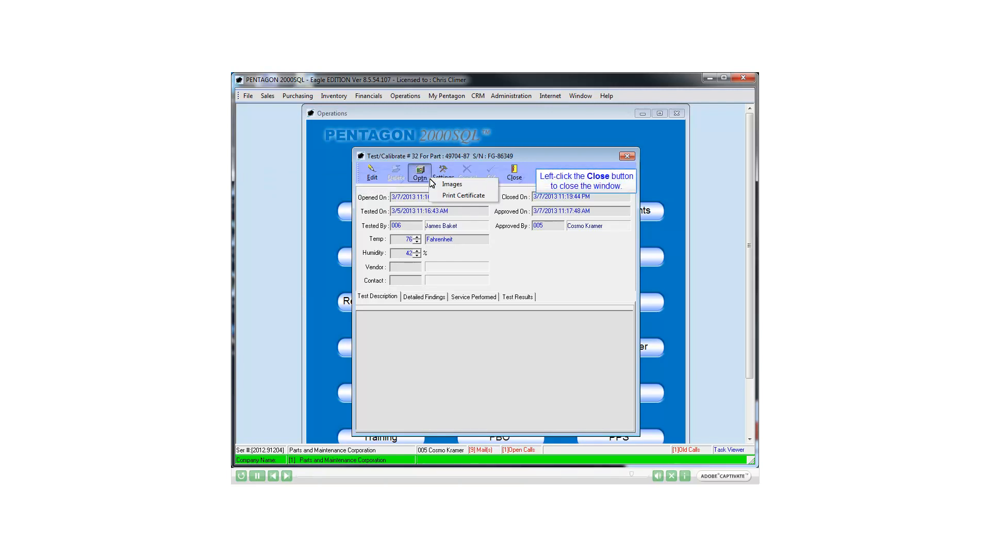
{"action": "left_click", "coordinate": [513, 174]}
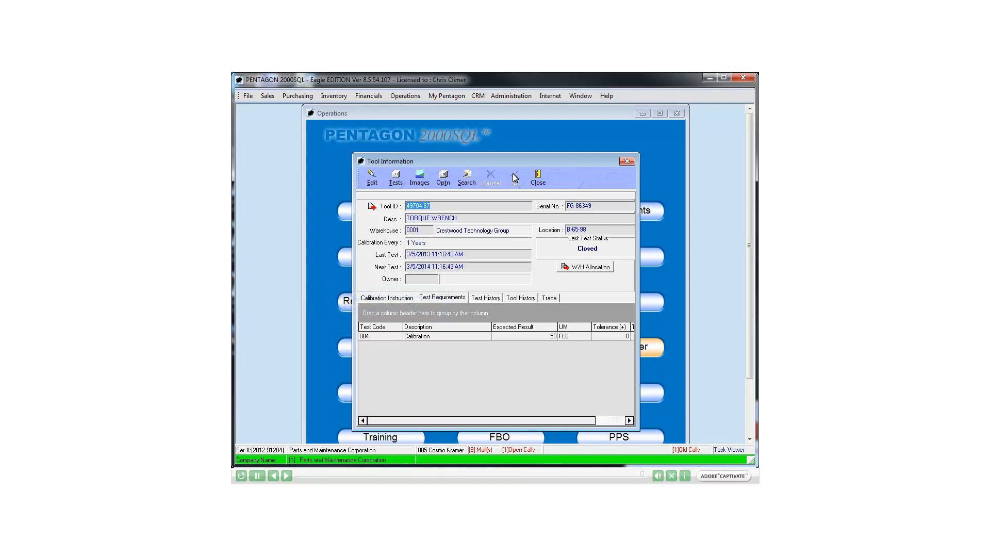
{"action": "left_click", "coordinate": [475, 298]}
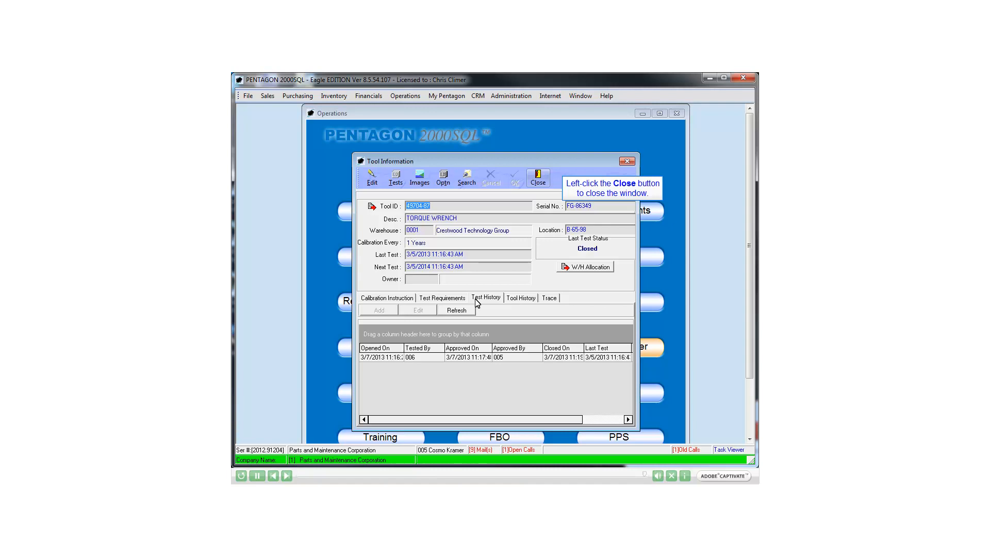